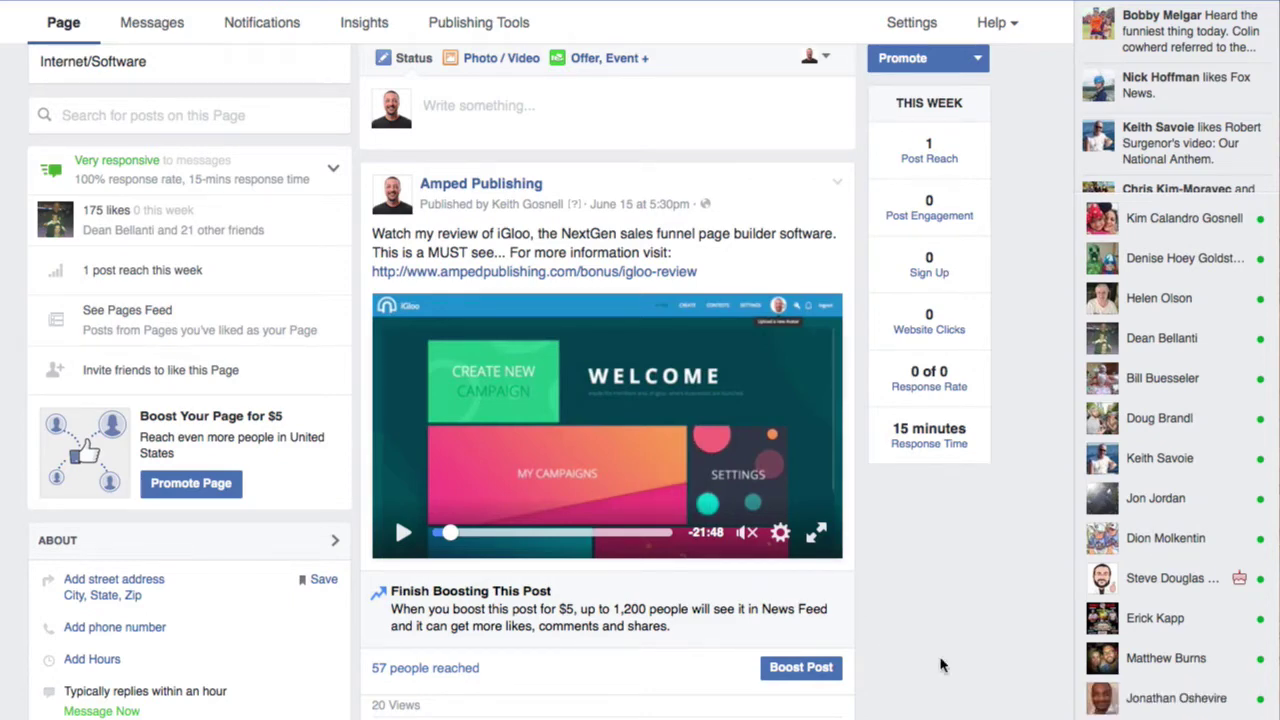
Step: Open the Boost Post settings for the iGloo review post
{"action": "left_click", "coordinate": [800, 667]}
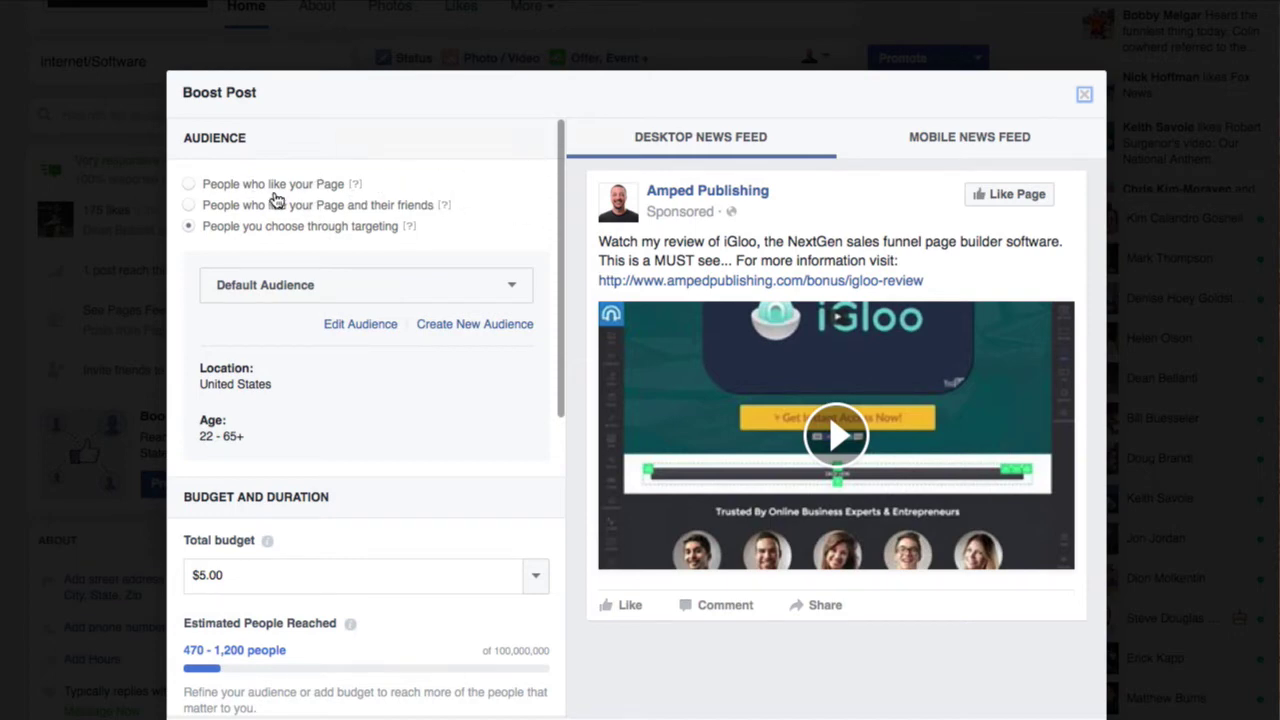
Step: Switch the boost audience to Lookalike (US, 1%) - AmpedPublishing.com
{"action": "mouse_move", "coordinate": [358, 190]}
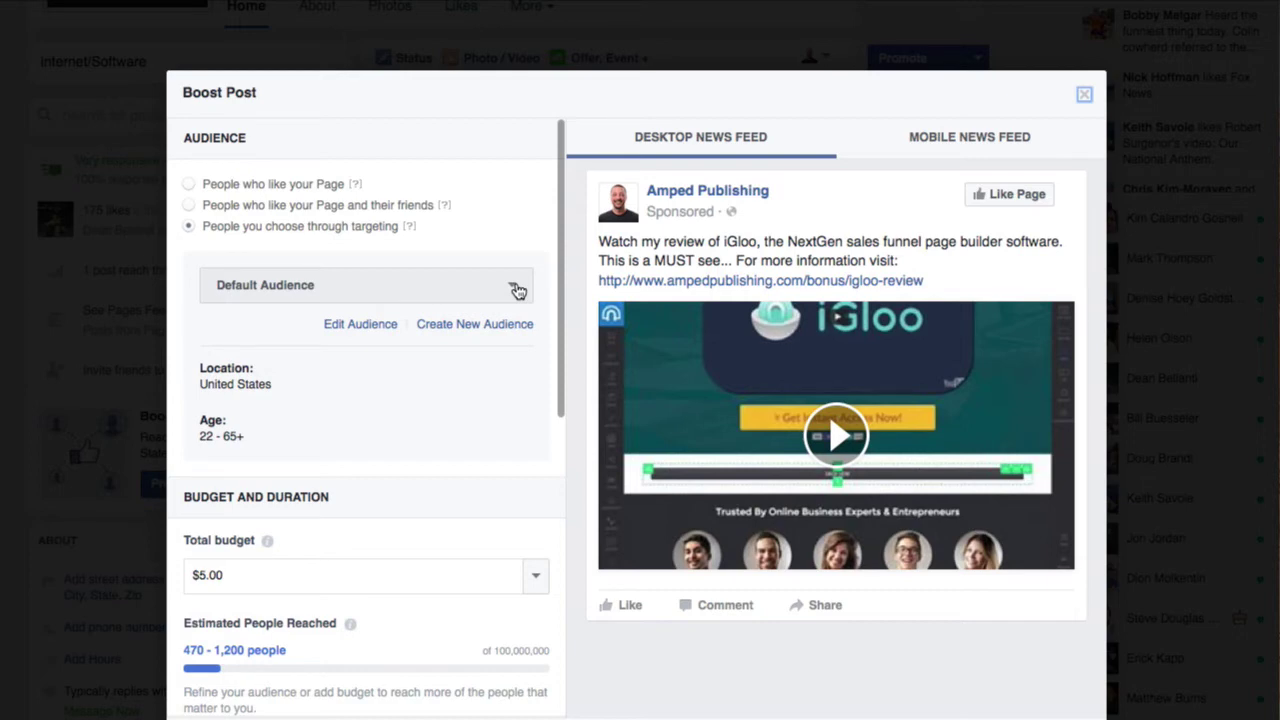
{"action": "left_click", "coordinate": [515, 288]}
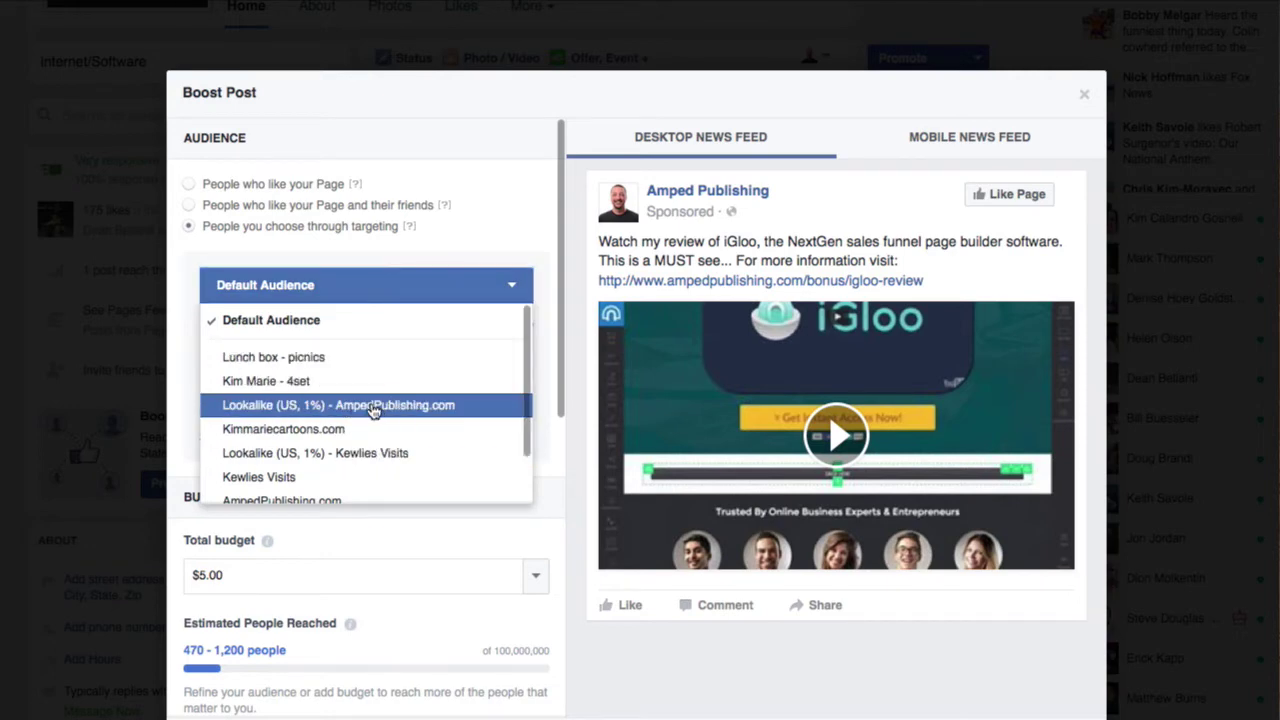
{"action": "left_click", "coordinate": [371, 406]}
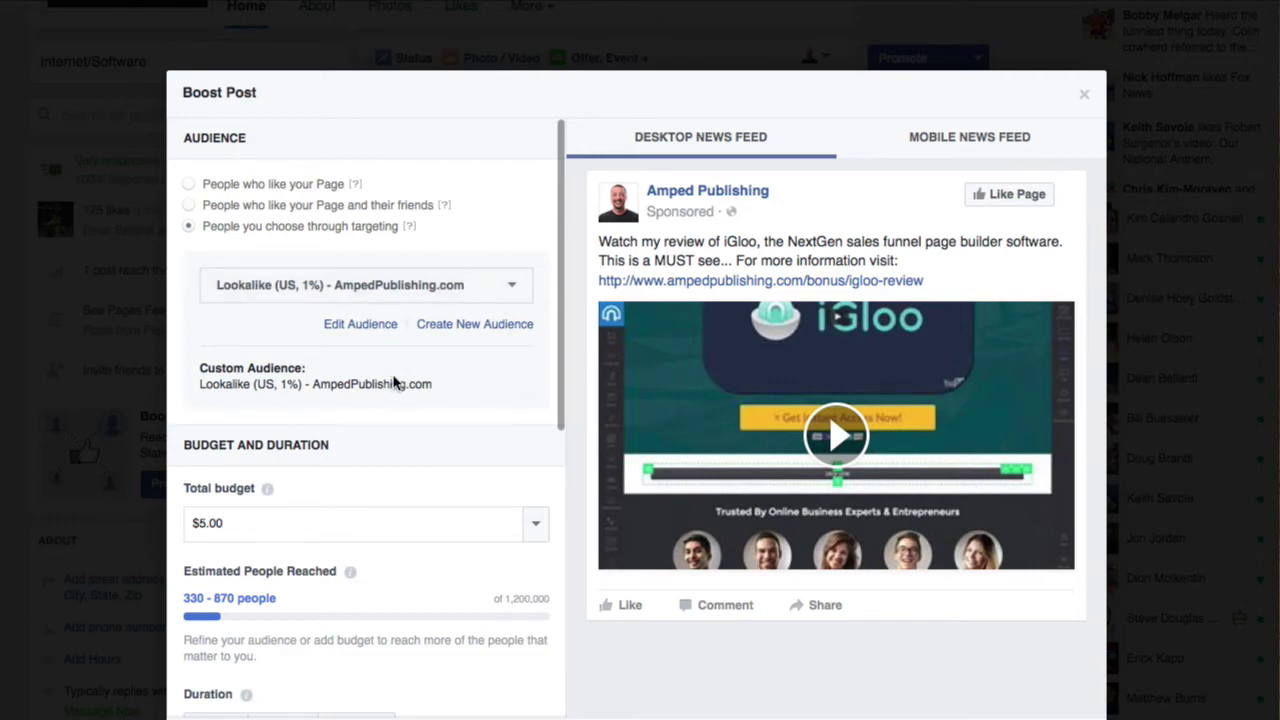
Step: Review the boost settings, checking the post's mobile and desktop News Feed previews
{"action": "scroll", "coordinate": [394, 380], "scroll_direction": "down", "scroll_amount": 3}
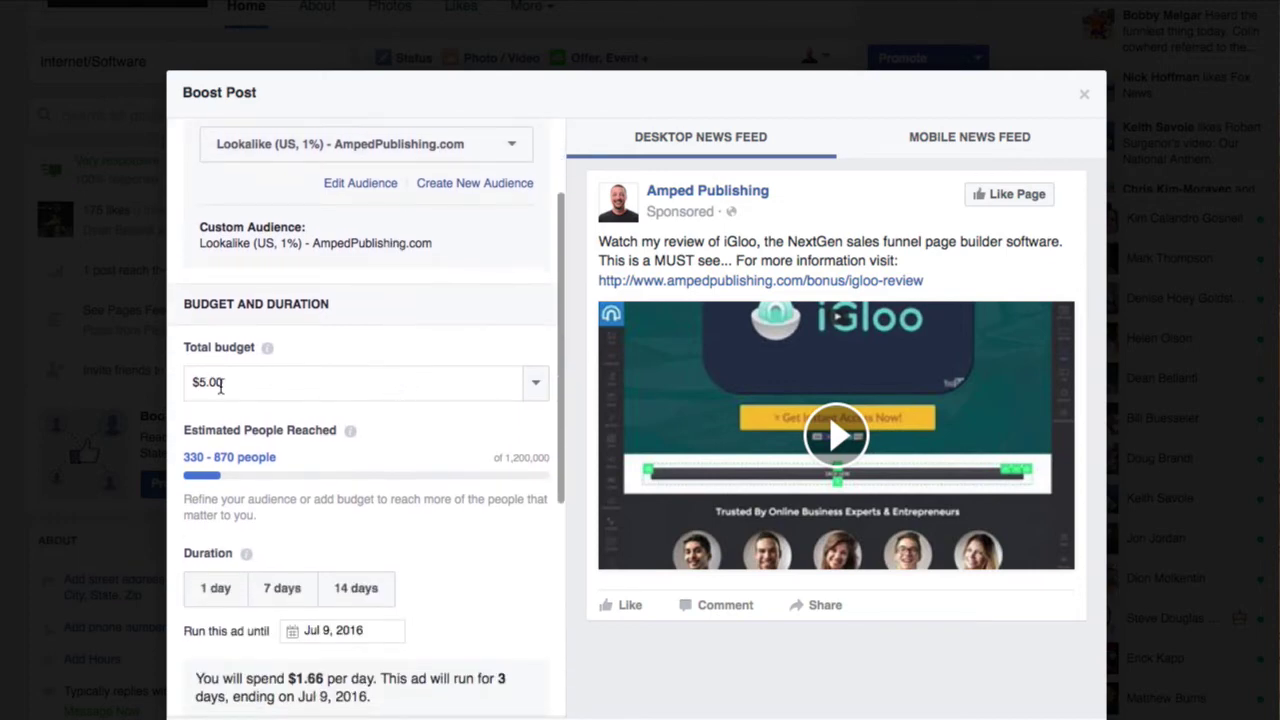
{"action": "scroll", "coordinate": [277, 398], "scroll_direction": "down", "scroll_amount": 2}
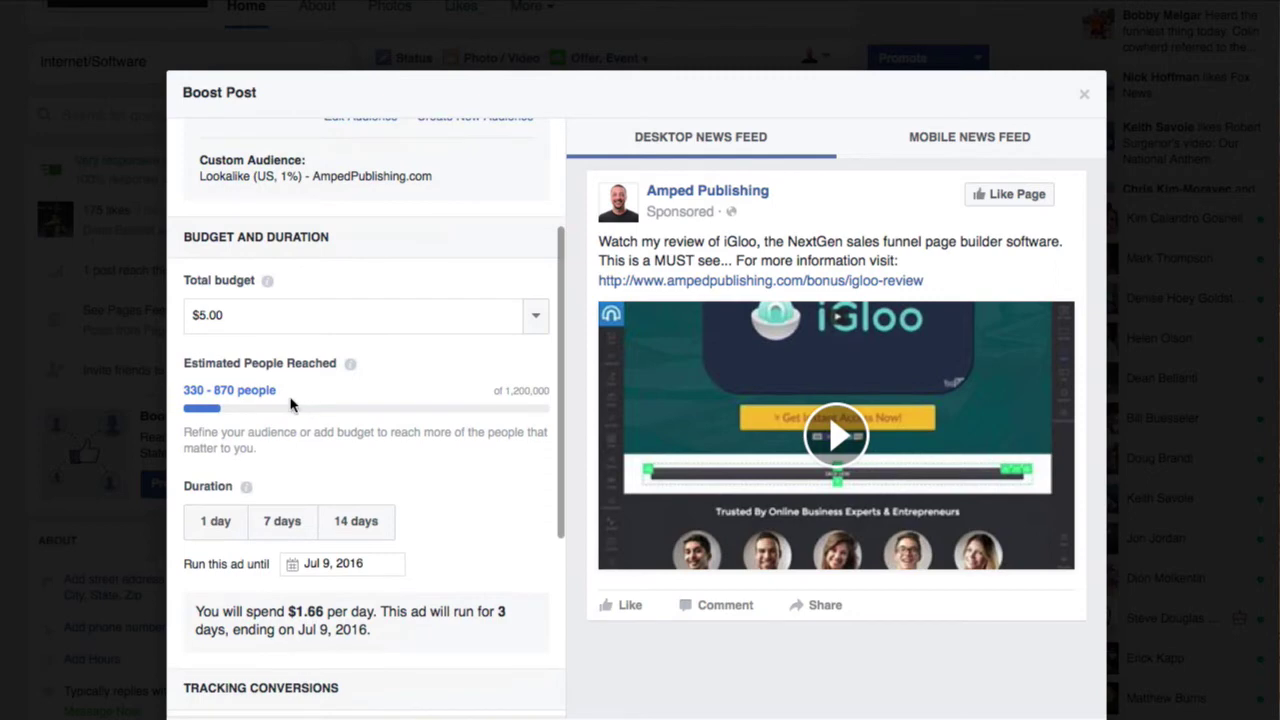
{"action": "scroll", "coordinate": [335, 453], "scroll_direction": "down", "scroll_amount": 1}
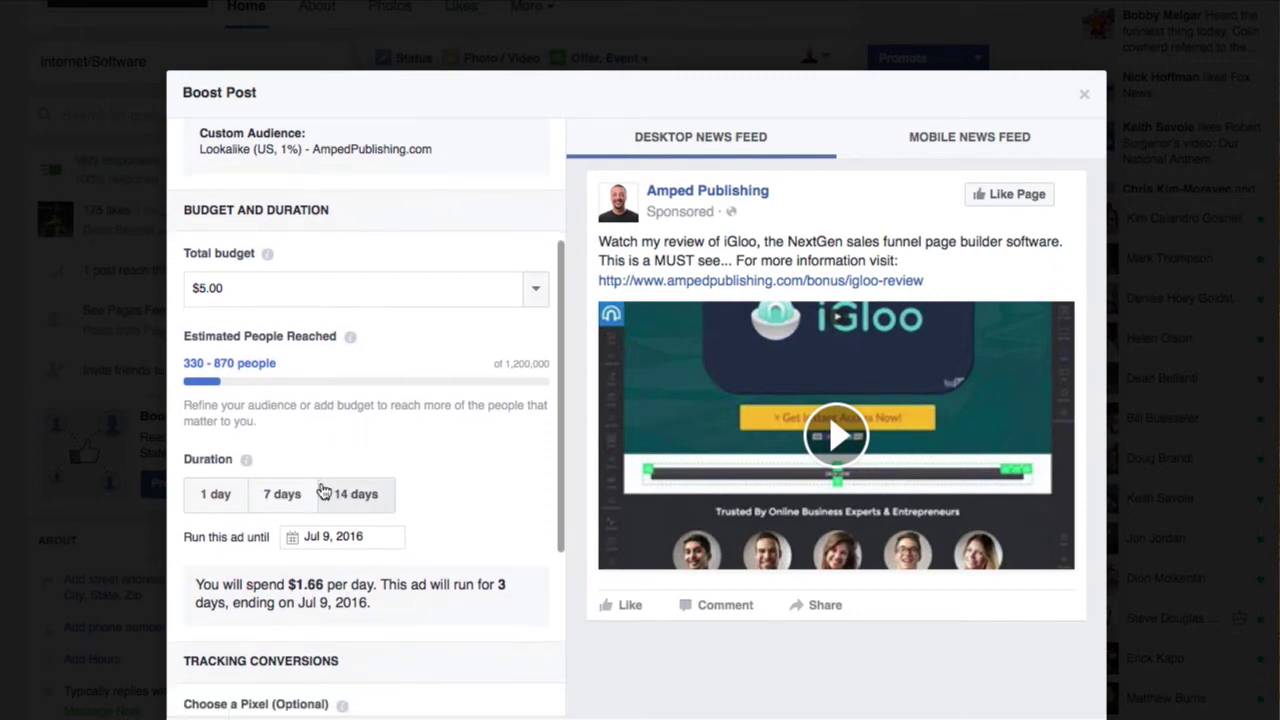
{"action": "scroll", "coordinate": [500, 491], "scroll_direction": "down", "scroll_amount": 3}
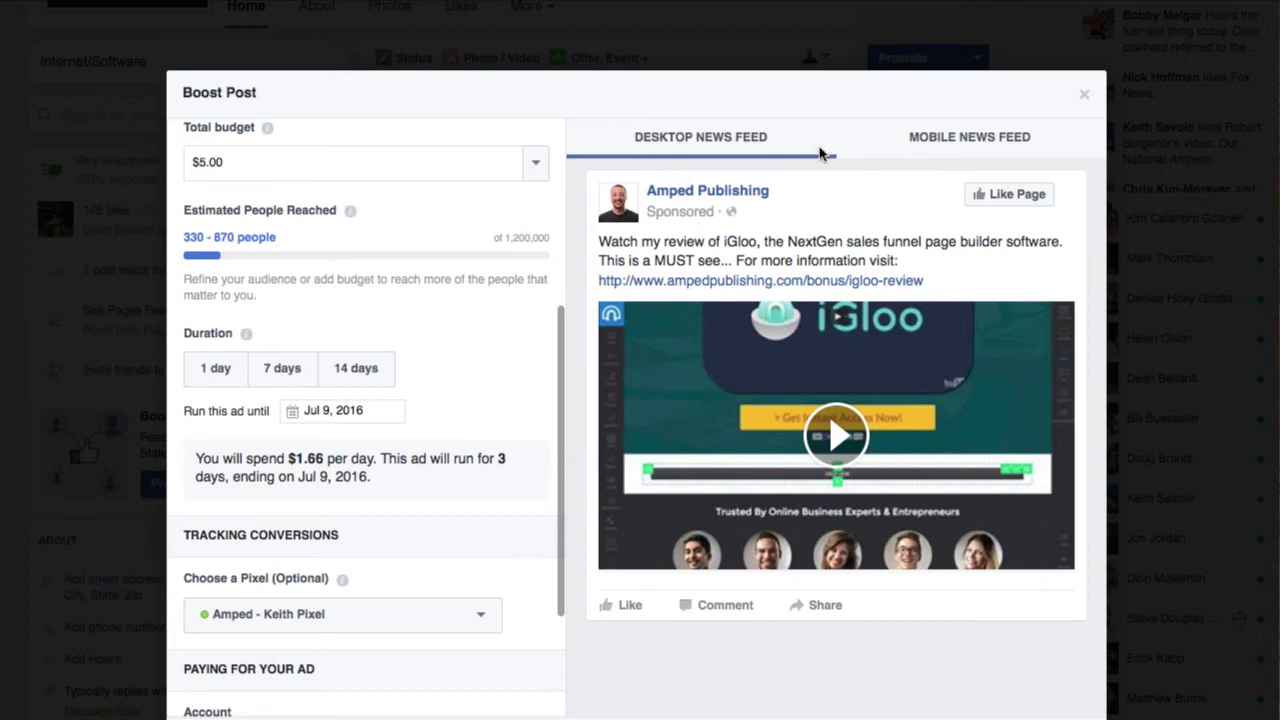
{"action": "left_click", "coordinate": [1005, 149]}
{"action": "left_click", "coordinate": [752, 145]}
{"action": "scroll", "coordinate": [474, 366], "scroll_direction": "down", "scroll_amount": 2}
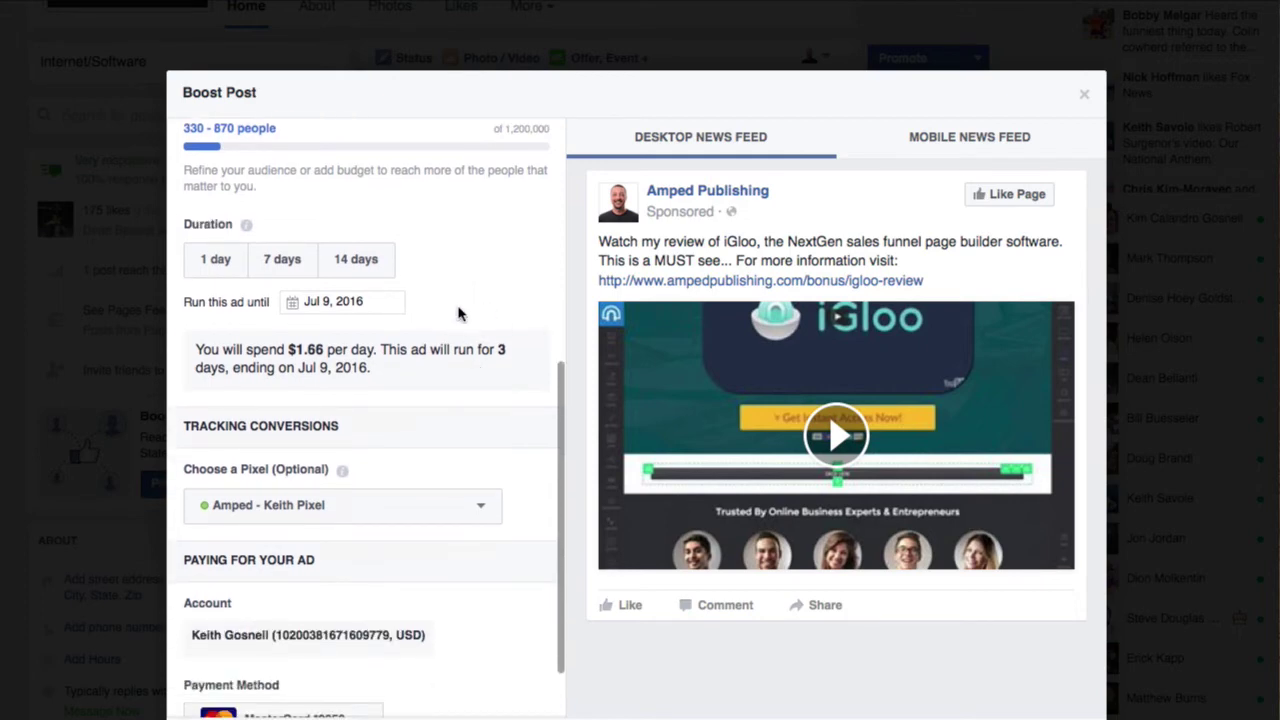
{"action": "scroll", "coordinate": [466, 310], "scroll_direction": "down", "scroll_amount": 1}
{"action": "scroll", "coordinate": [466, 310], "scroll_direction": "up", "scroll_amount": 2}
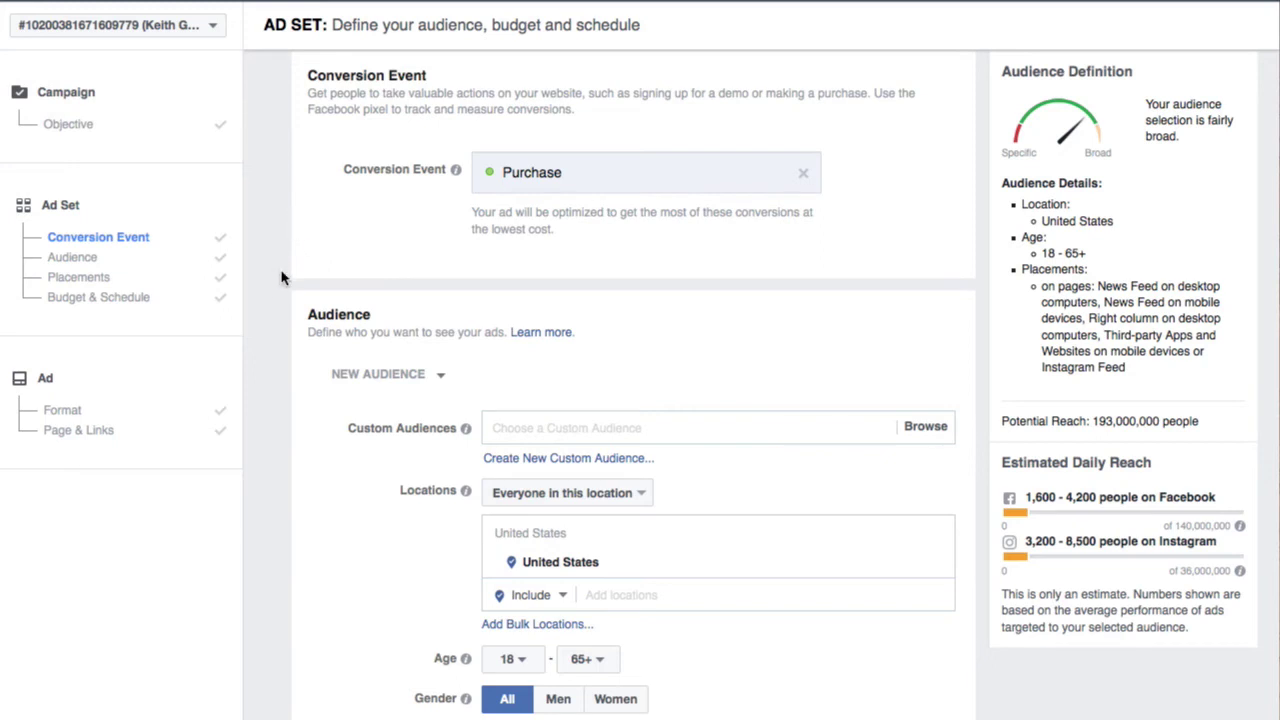
Step: Add the AmpedPublishing.com website custom audience, then scroll down to Placements
{"action": "scroll", "coordinate": [287, 319], "scroll_direction": "down", "scroll_amount": 1}
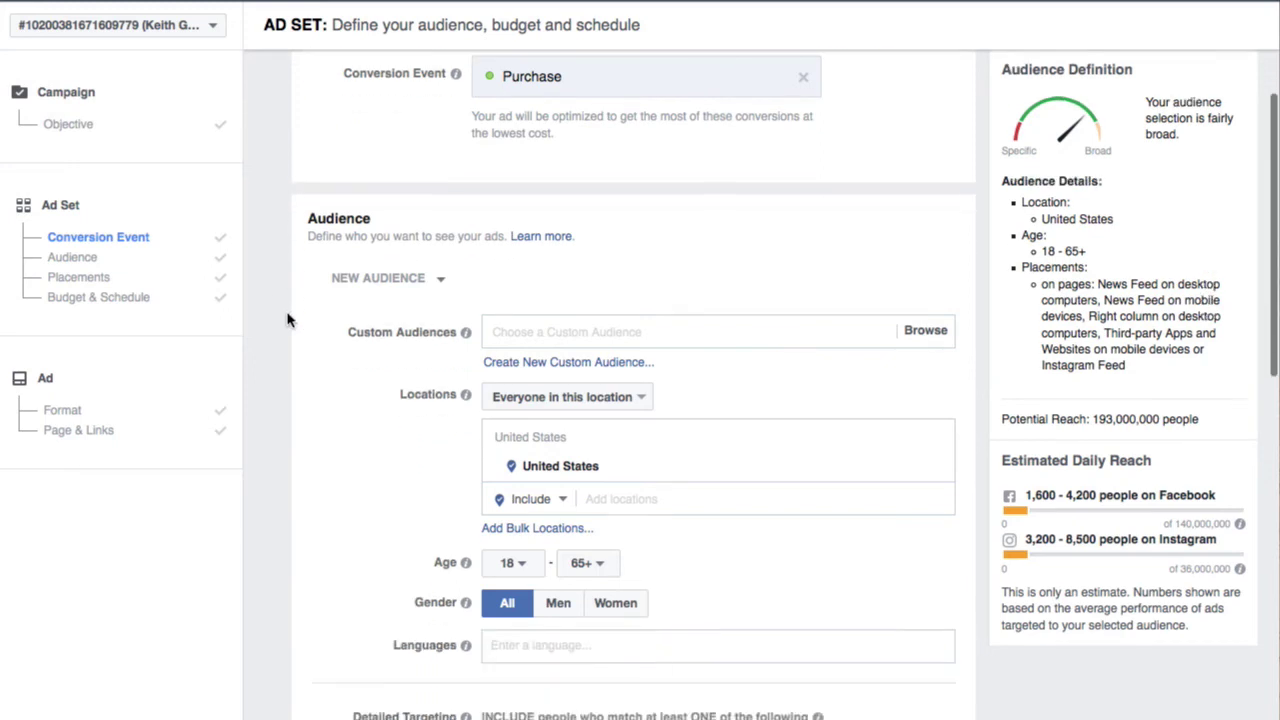
{"action": "left_click", "coordinate": [525, 331]}
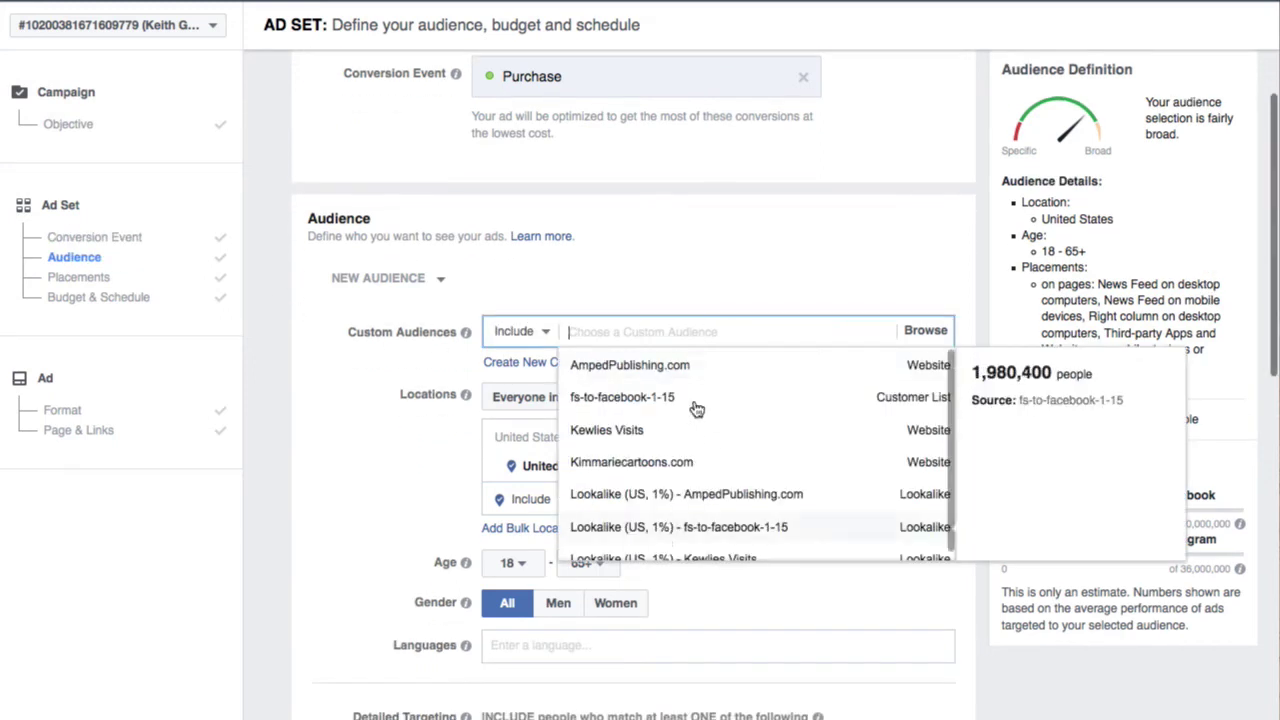
{"action": "left_click", "coordinate": [680, 365]}
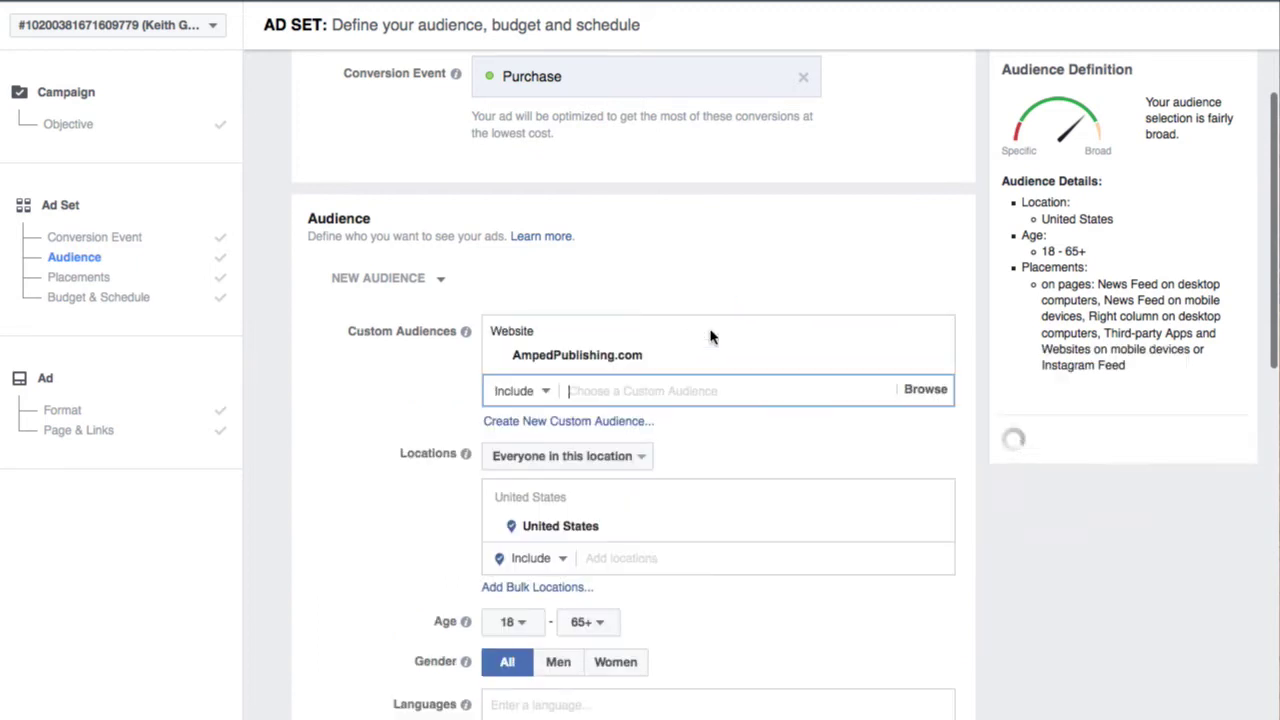
{"action": "left_click", "coordinate": [397, 391]}
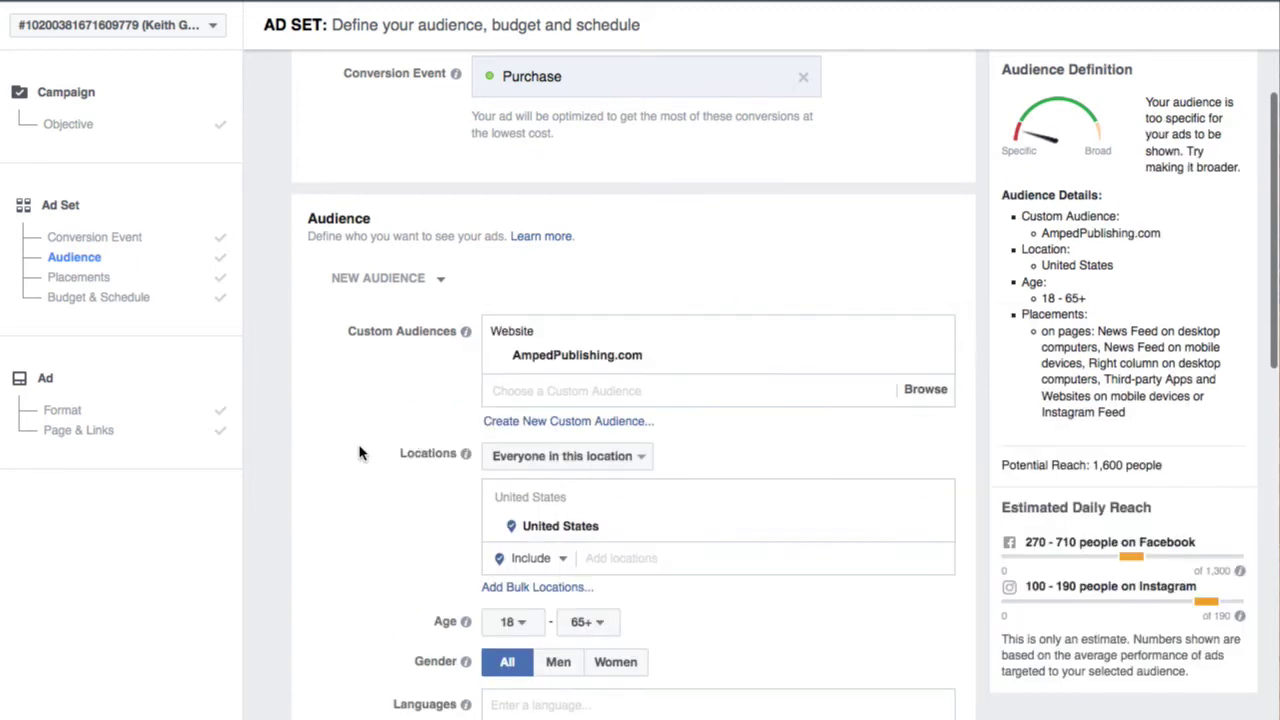
{"action": "scroll", "coordinate": [451, 457], "scroll_direction": "down", "scroll_amount": 2}
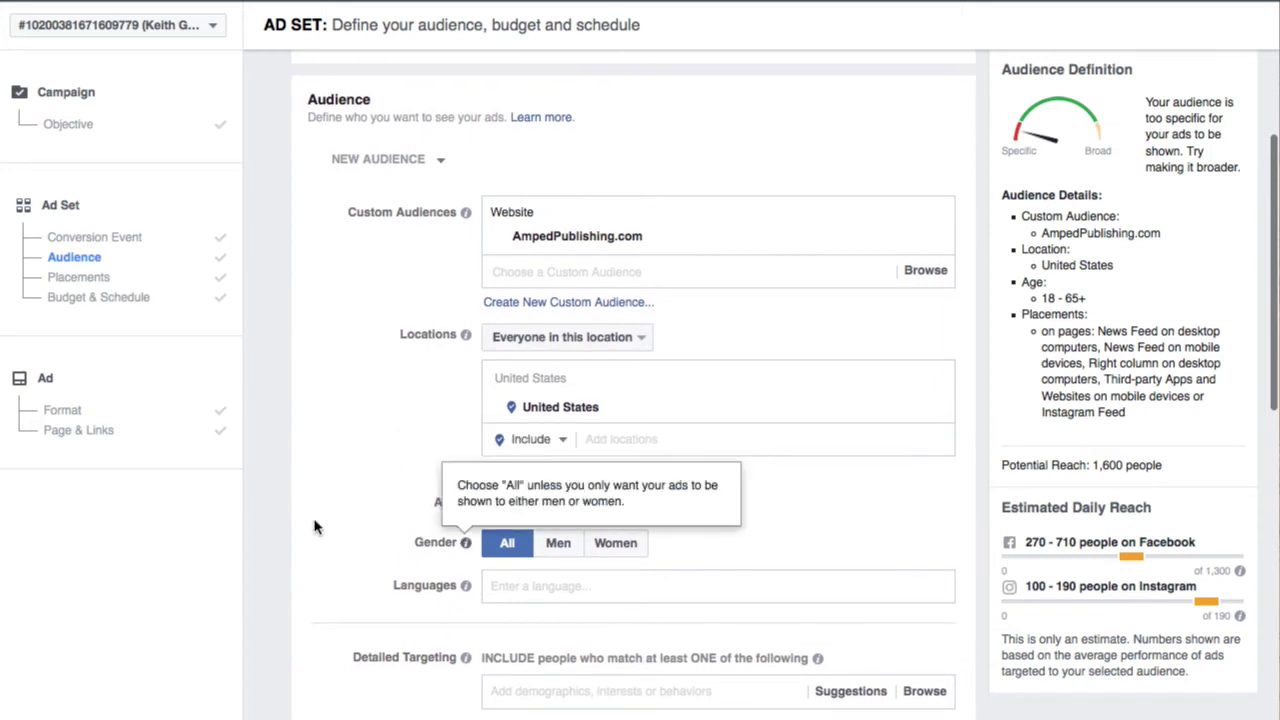
{"action": "scroll", "coordinate": [315, 500], "scroll_direction": "down", "scroll_amount": 1}
{"action": "scroll", "coordinate": [315, 482], "scroll_direction": "down", "scroll_amount": 2}
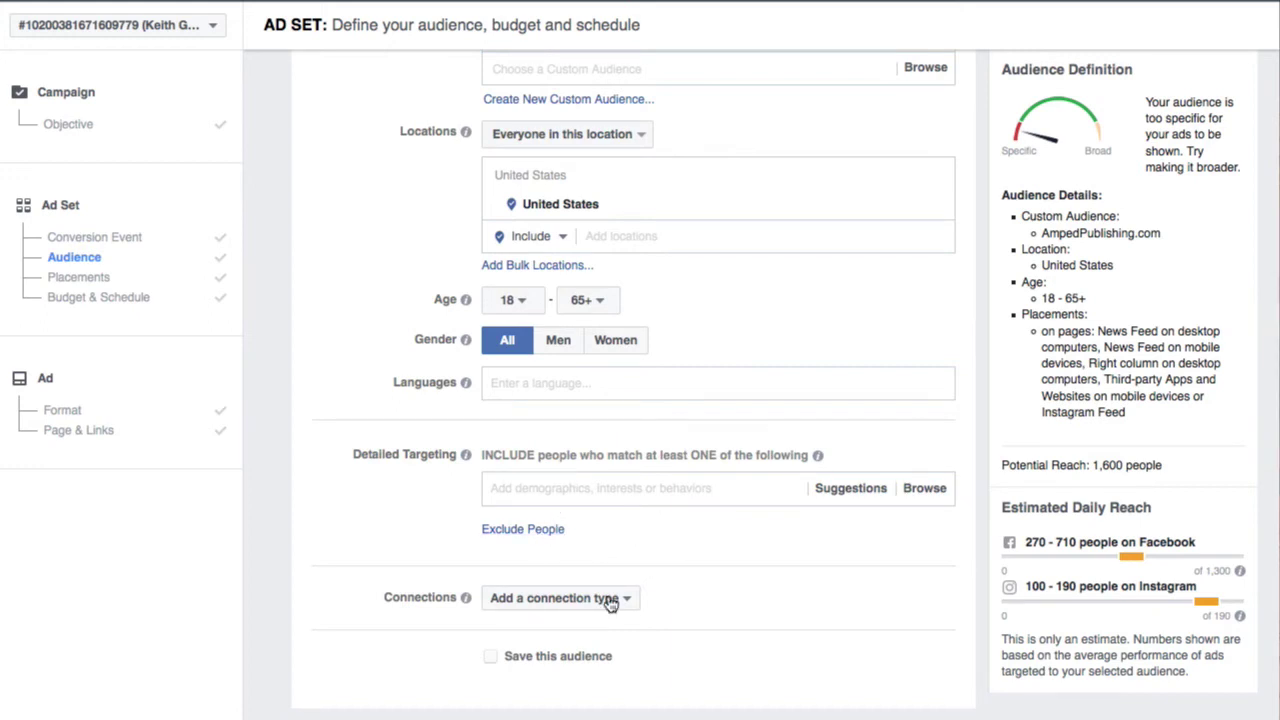
{"action": "scroll", "coordinate": [686, 603], "scroll_direction": "down", "scroll_amount": 2}
{"action": "scroll", "coordinate": [686, 603], "scroll_direction": "down", "scroll_amount": 3}
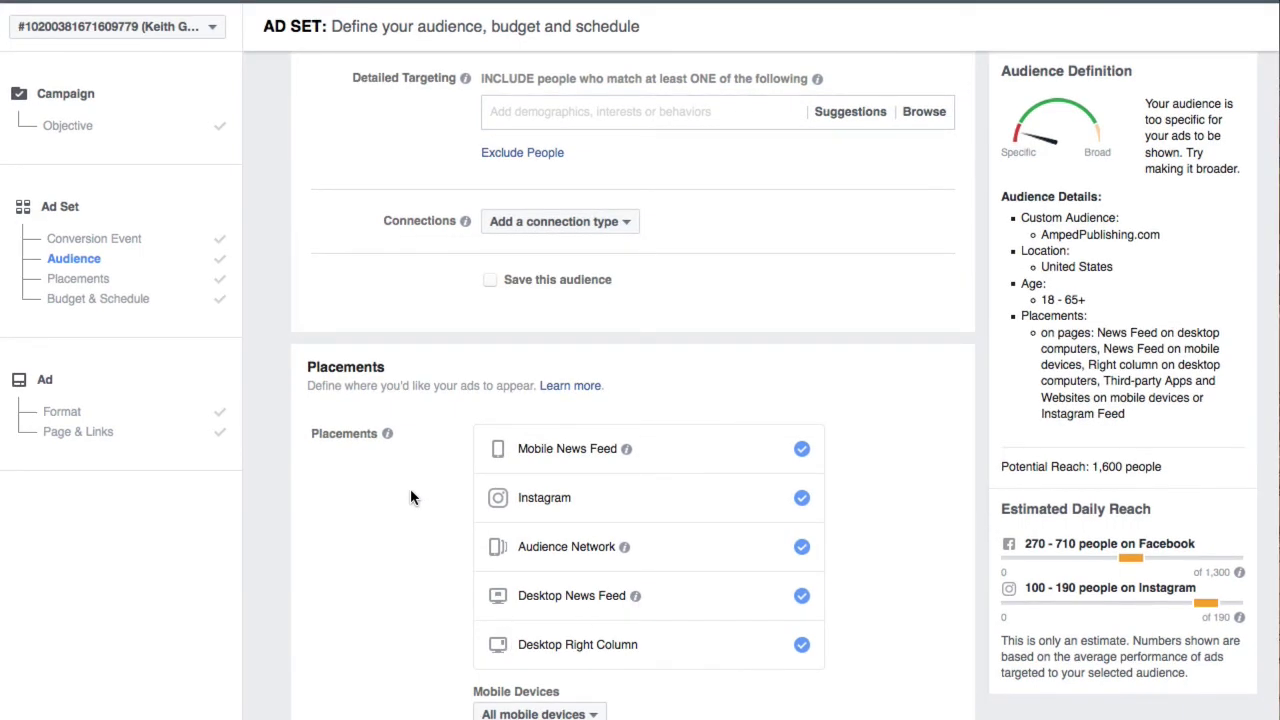
{"action": "scroll", "coordinate": [378, 525], "scroll_direction": "down", "scroll_amount": 2}
{"action": "scroll", "coordinate": [378, 522], "scroll_direction": "down", "scroll_amount": 3}
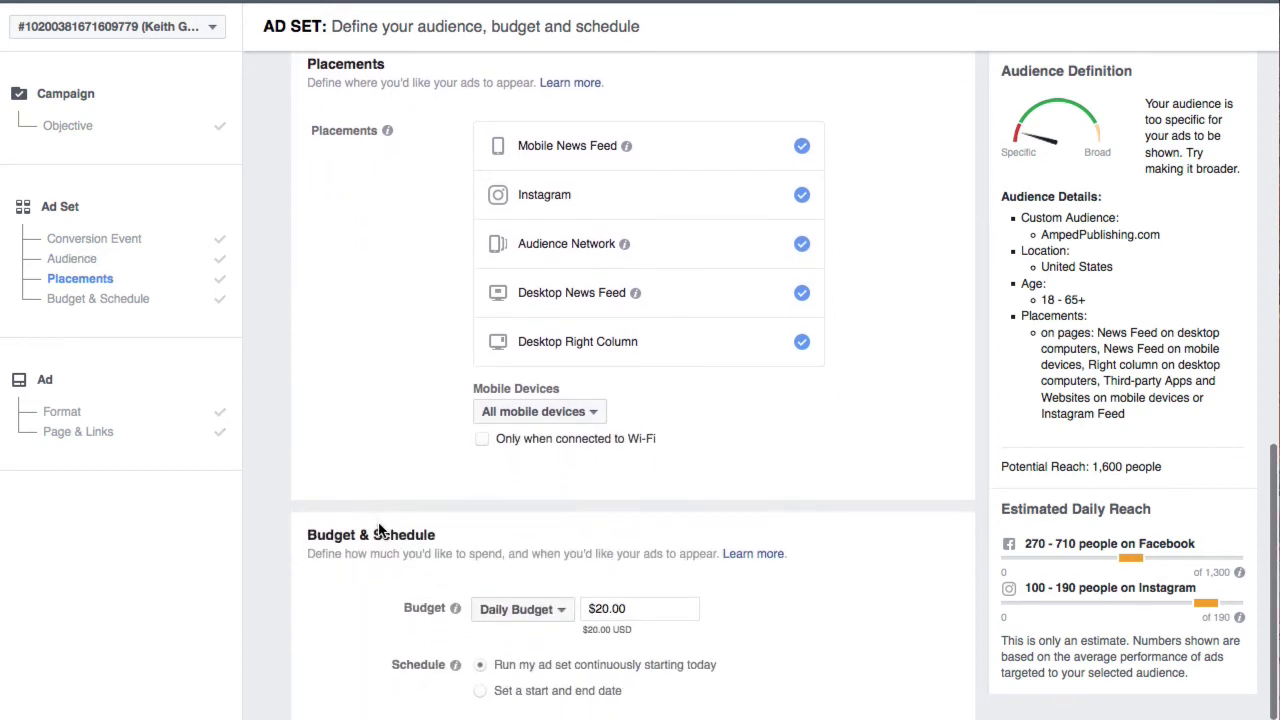
{"action": "scroll", "coordinate": [378, 521], "scroll_direction": "up", "scroll_amount": 1}
{"action": "scroll", "coordinate": [378, 521], "scroll_direction": "down", "scroll_amount": 1}
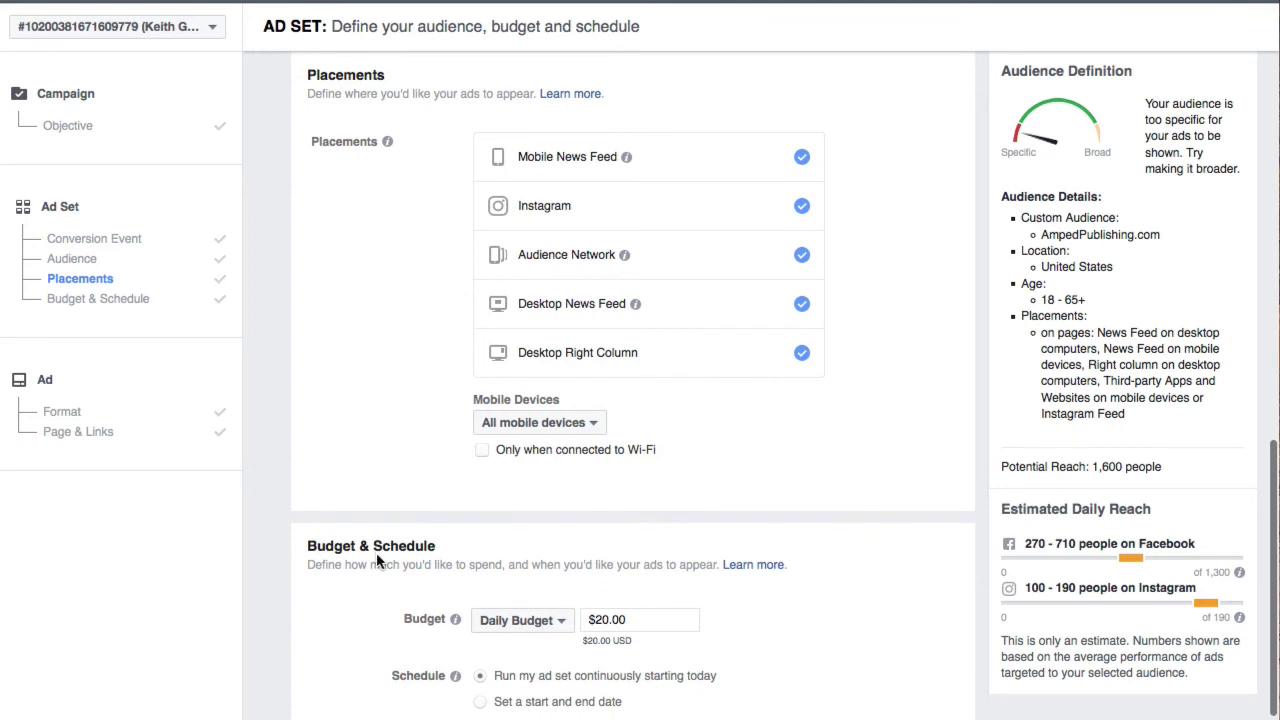
{"action": "scroll", "coordinate": [377, 540], "scroll_direction": "down", "scroll_amount": 2}
{"action": "scroll", "coordinate": [374, 556], "scroll_direction": "down", "scroll_amount": 2}
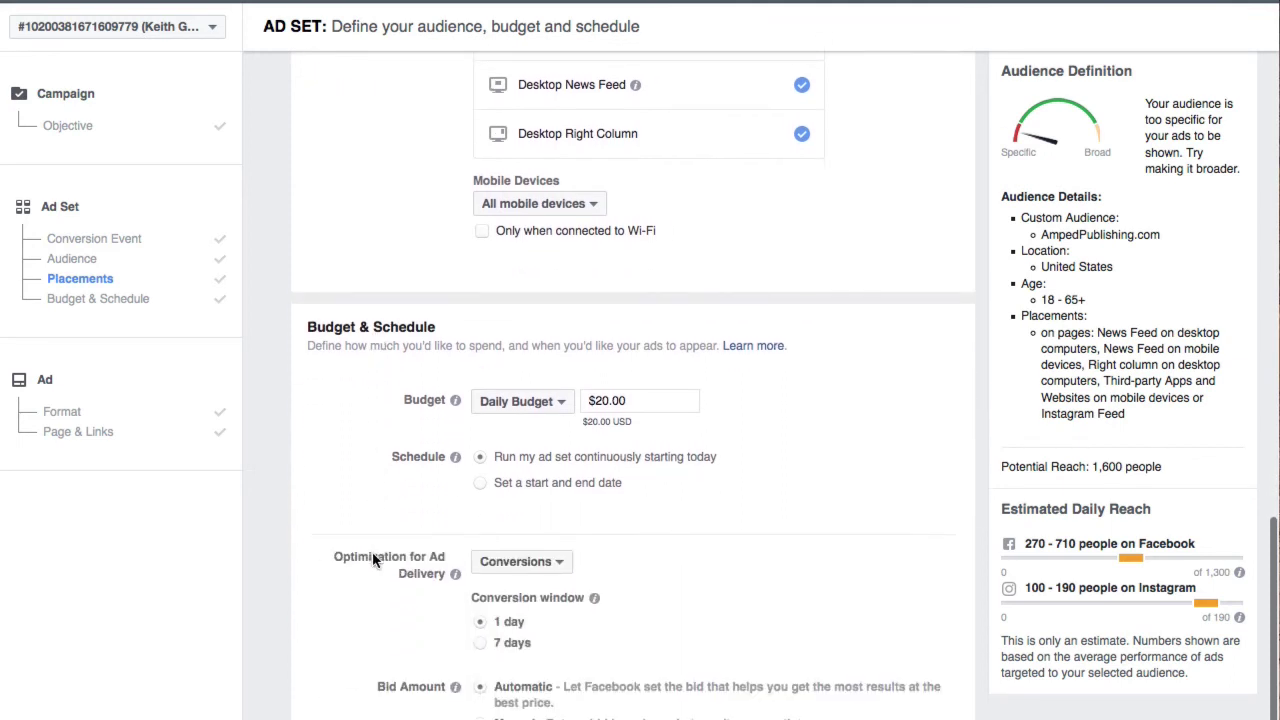
{"action": "scroll", "coordinate": [378, 545], "scroll_direction": "down", "scroll_amount": 2}
{"action": "scroll", "coordinate": [395, 510], "scroll_direction": "down", "scroll_amount": 2}
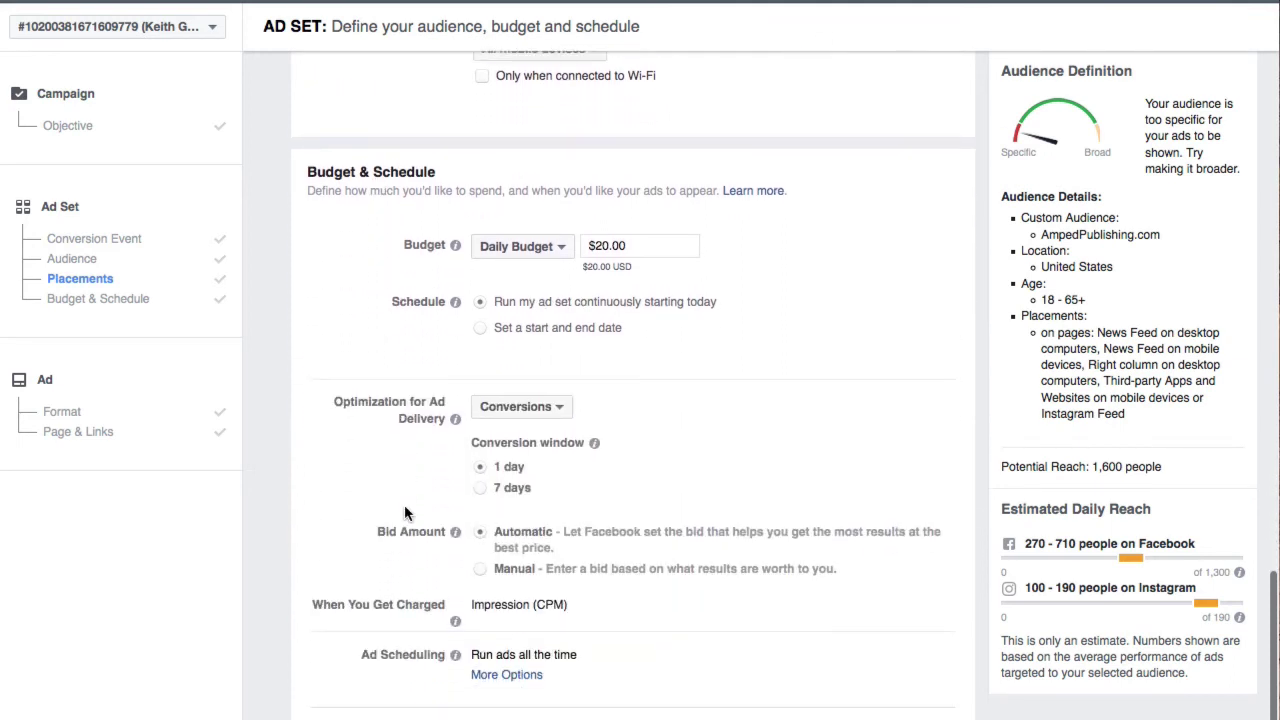
{"action": "scroll", "coordinate": [440, 610], "scroll_direction": "down", "scroll_amount": 1}
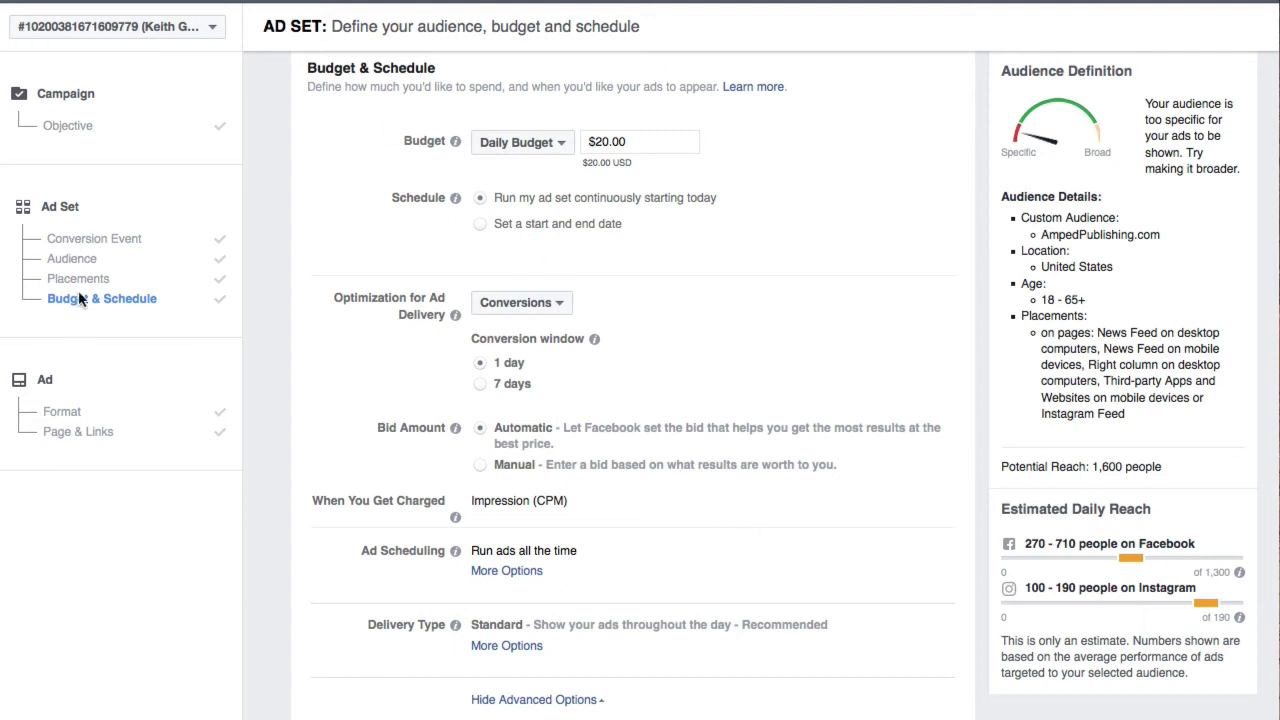
Step: Go to the ad's format section with the multiple-images carousel and three image cards
{"action": "left_click", "coordinate": [197, 467]}
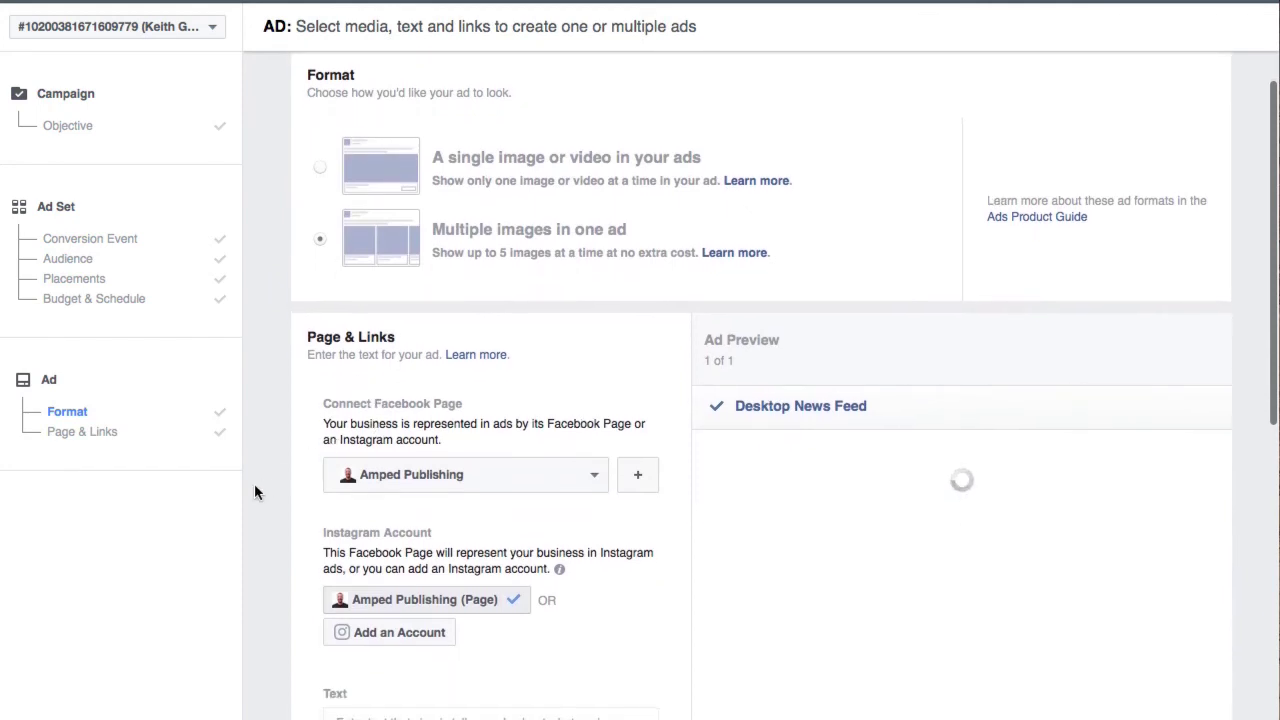
{"action": "scroll", "coordinate": [316, 478], "scroll_direction": "down", "scroll_amount": 5}
{"action": "scroll", "coordinate": [295, 487], "scroll_direction": "down", "scroll_amount": 1}
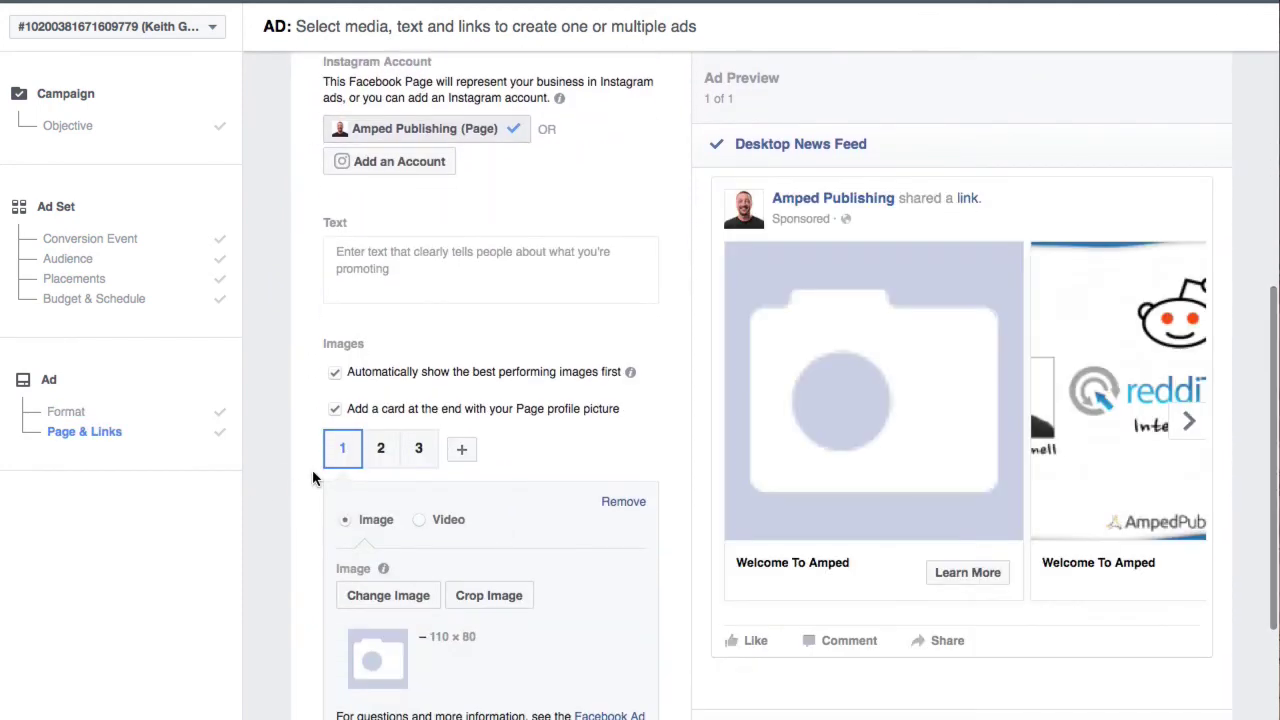
{"action": "scroll", "coordinate": [313, 477], "scroll_direction": "down", "scroll_amount": 5}
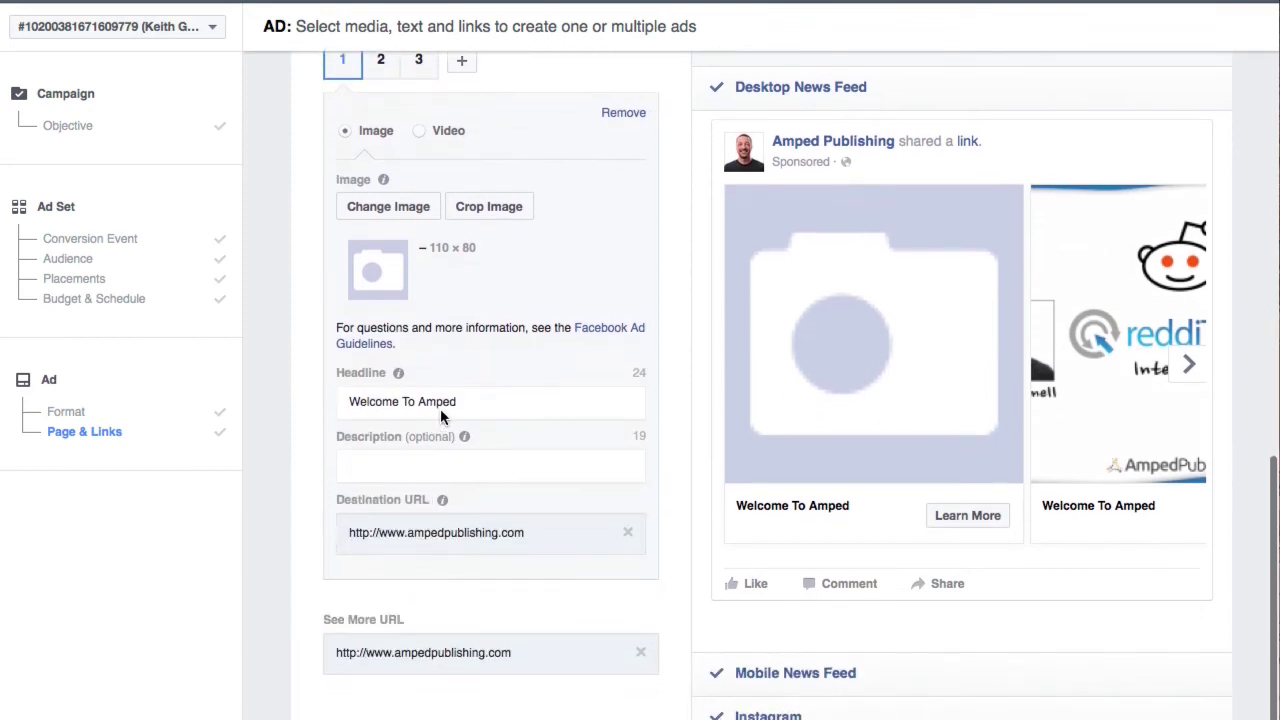
Step: Give card 1 the description 'dsfda' under the headline 'Welcome To Amped'
{"action": "left_click_drag", "start_coordinate": [476, 402], "coordinate": [294, 400]}
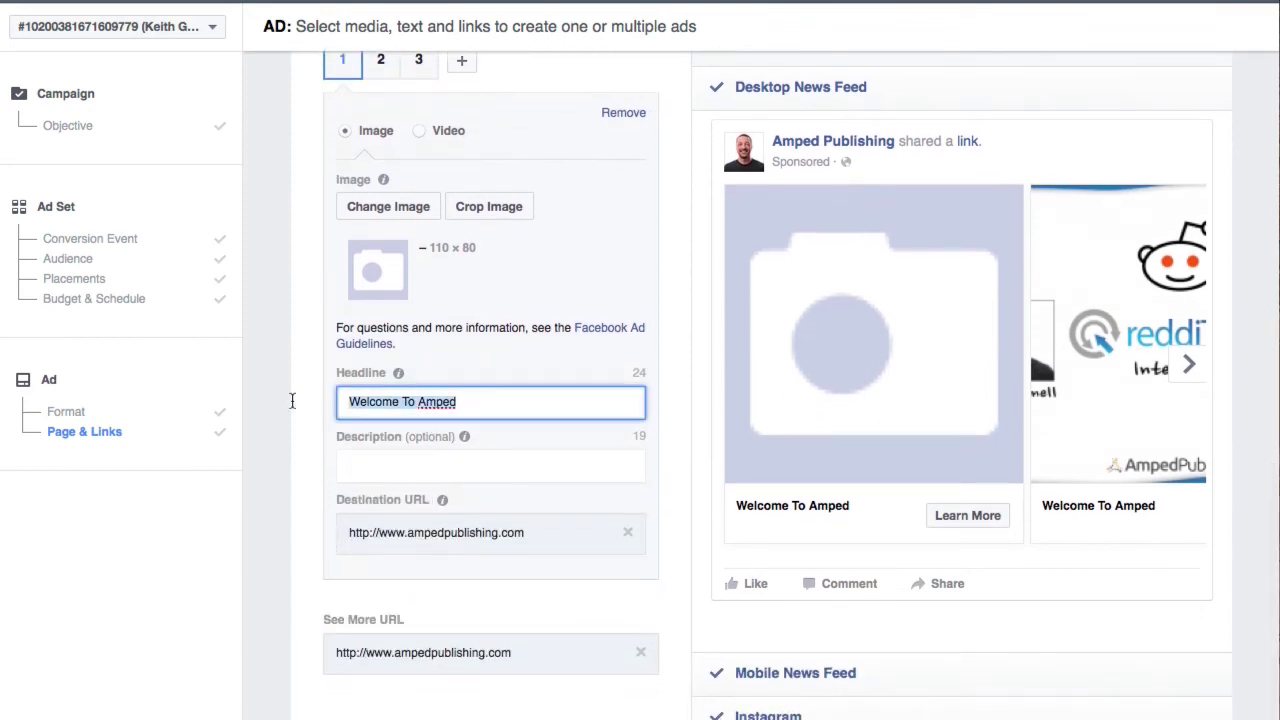
{"action": "left_click", "coordinate": [405, 457]}
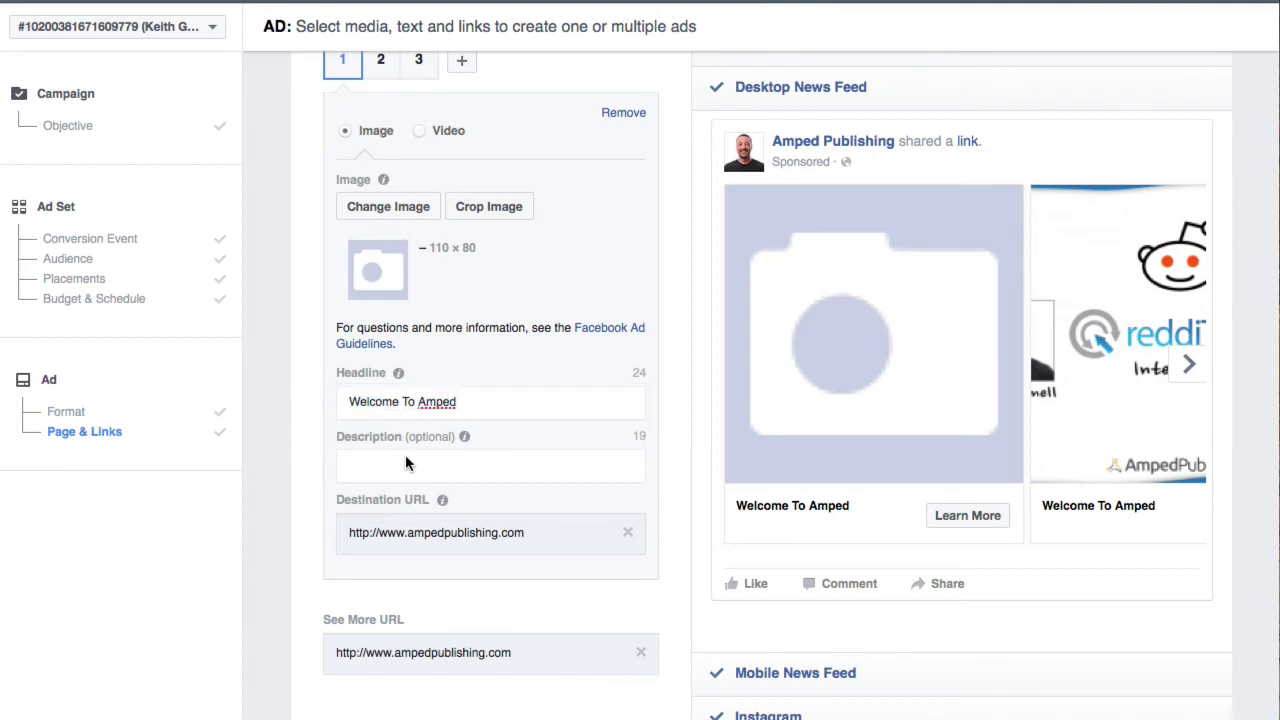
{"action": "type", "text": "dsfda"}
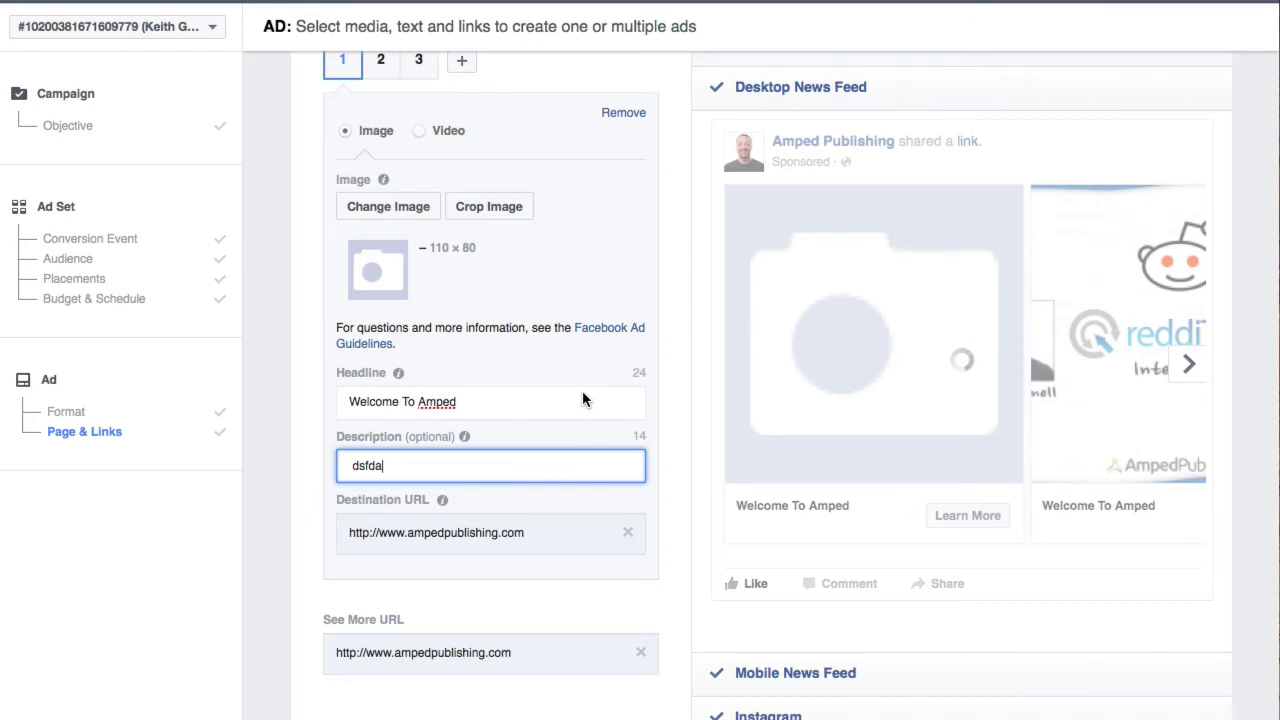
{"action": "scroll", "coordinate": [582, 421], "scroll_direction": "up", "scroll_amount": 3}
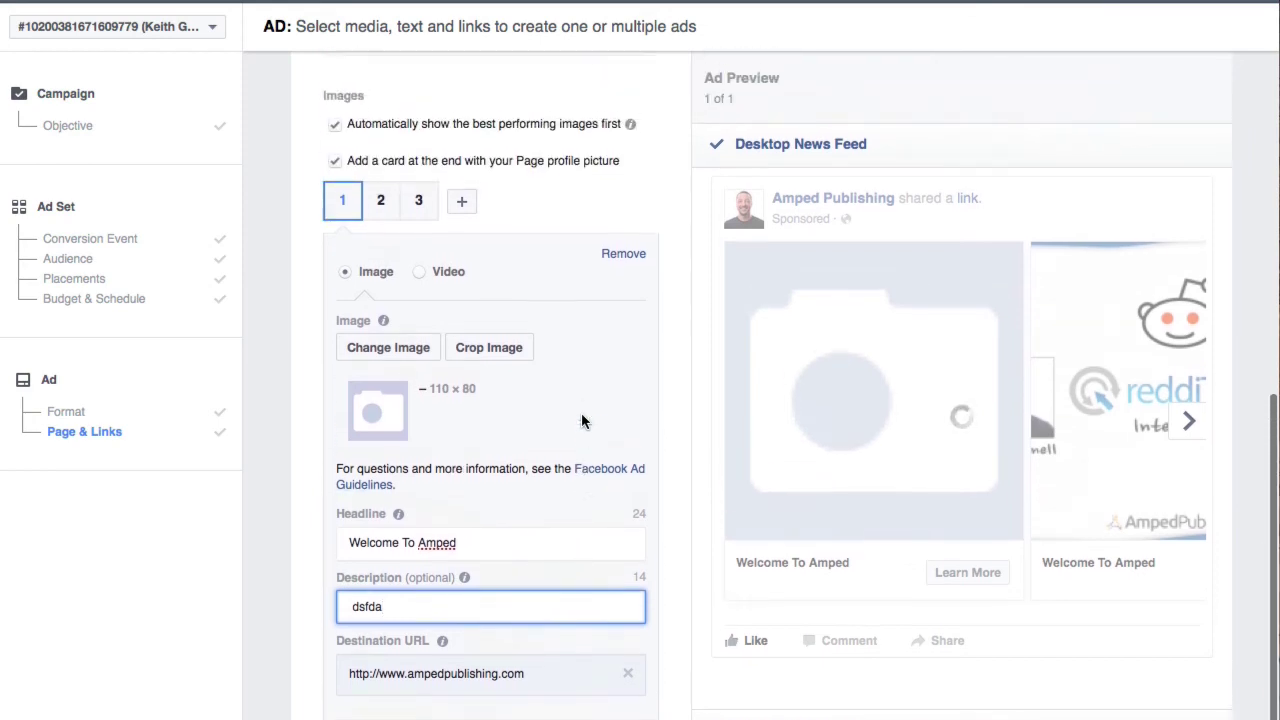